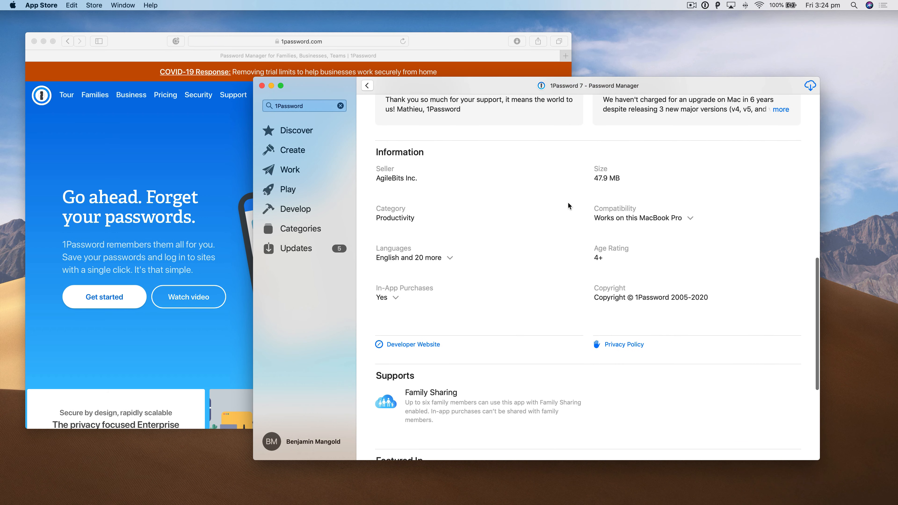
Step: Expand In-App Purchases to show the four subscription prices, scroll back up, then bring Safari forward
{"action": "left_click", "coordinate": [395, 298]}
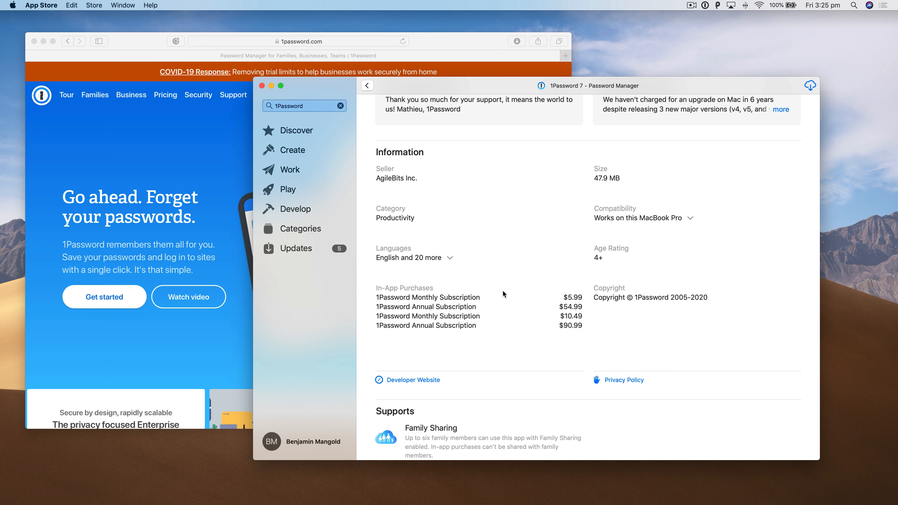
{"action": "scroll", "coordinate": [503, 291], "scroll_direction": "up", "scroll_amount": 15}
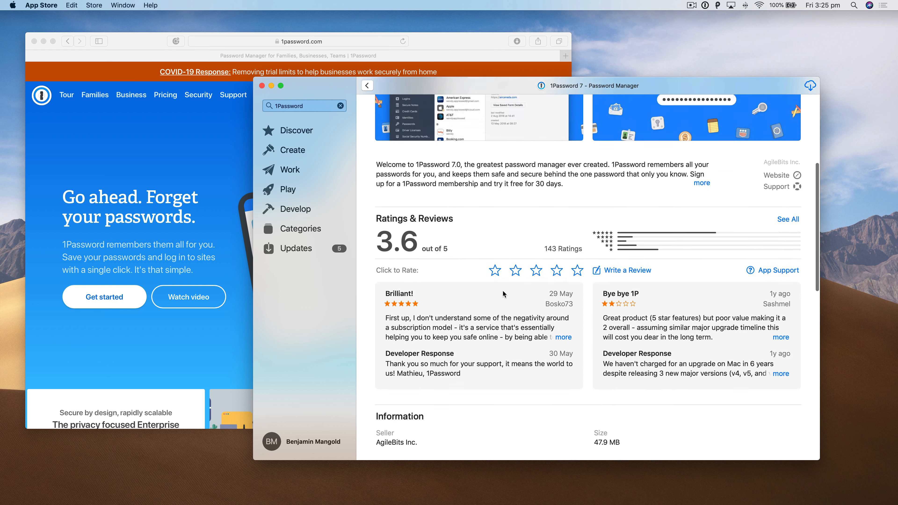
{"action": "scroll", "coordinate": [502, 290], "scroll_direction": "up", "scroll_amount": 5}
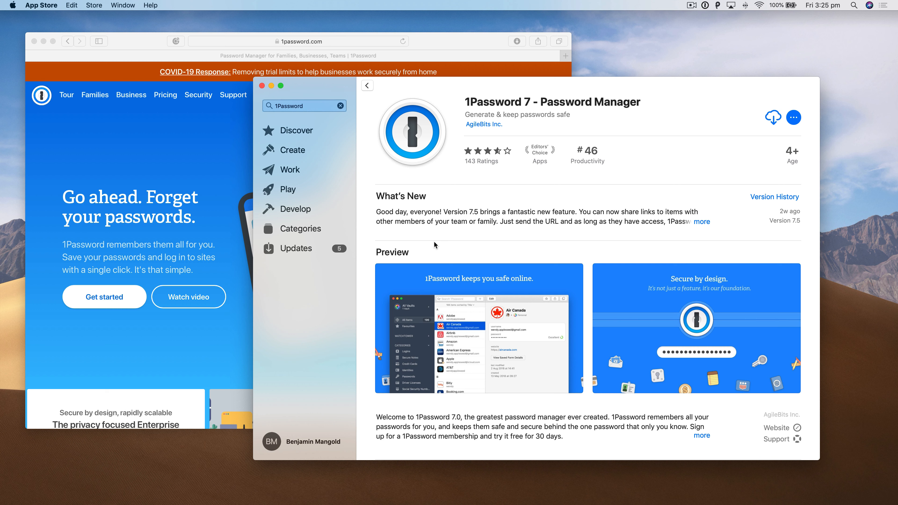
{"action": "left_click", "coordinate": [226, 172]}
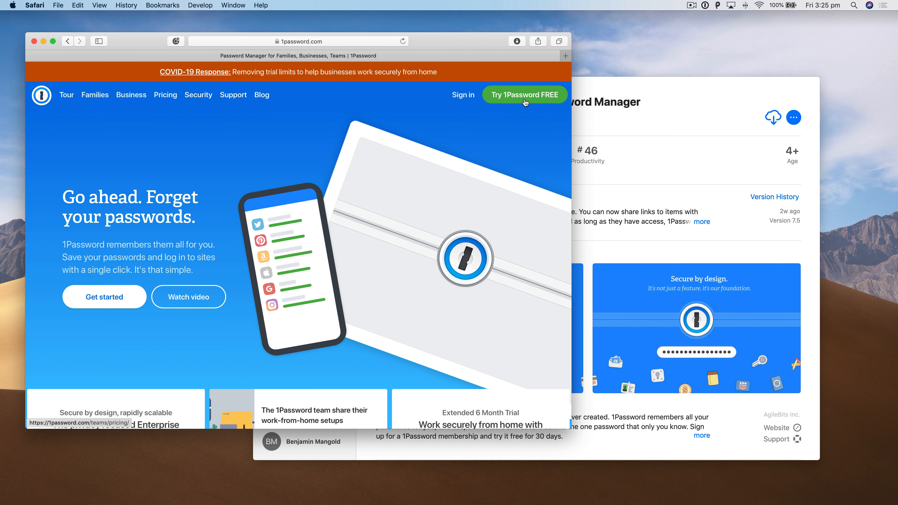
Step: Download 1Password 7 for Mac from the 1password.com Downloads page linked in the footer
{"action": "scroll", "coordinate": [352, 144], "scroll_direction": "down", "scroll_amount": 15}
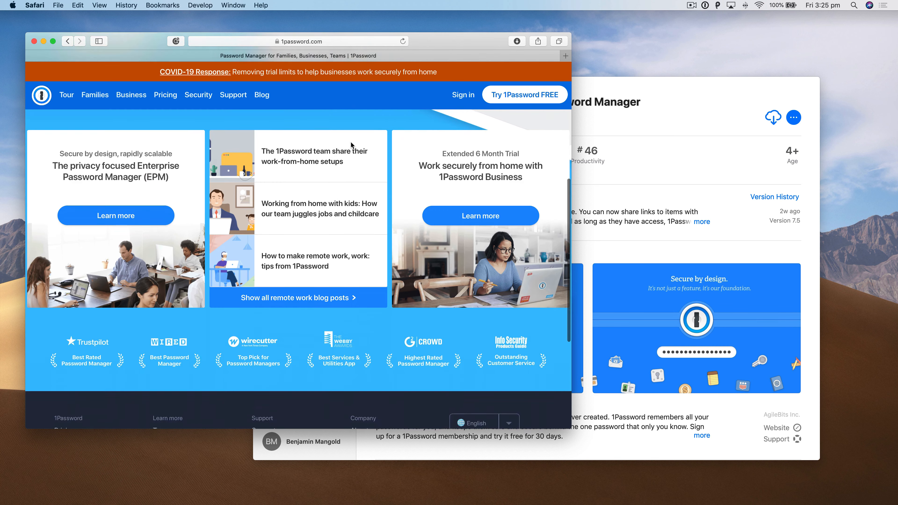
{"action": "scroll", "coordinate": [351, 143], "scroll_direction": "down", "scroll_amount": 5}
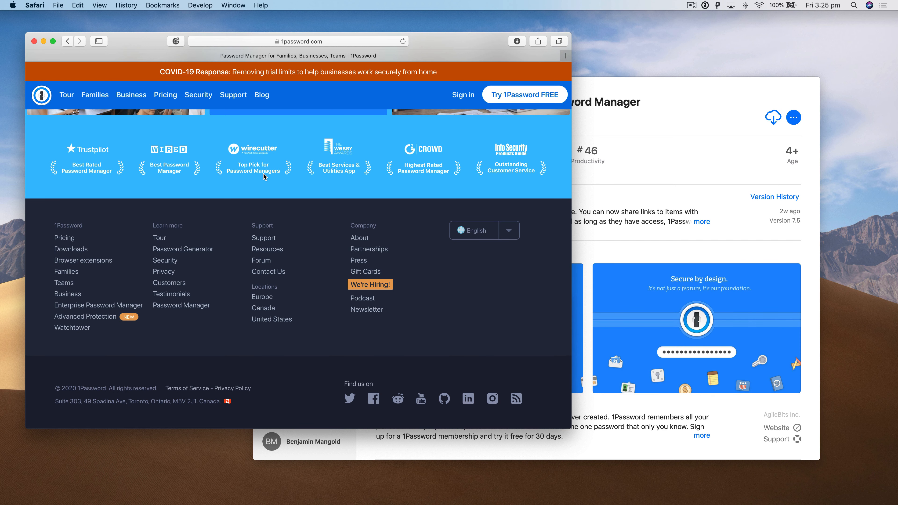
{"action": "left_click", "coordinate": [79, 252]}
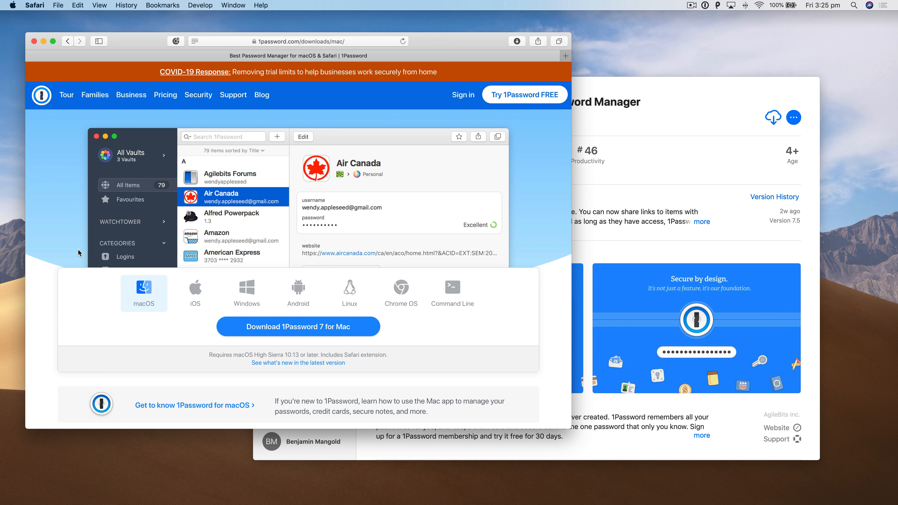
{"action": "left_click", "coordinate": [368, 332]}
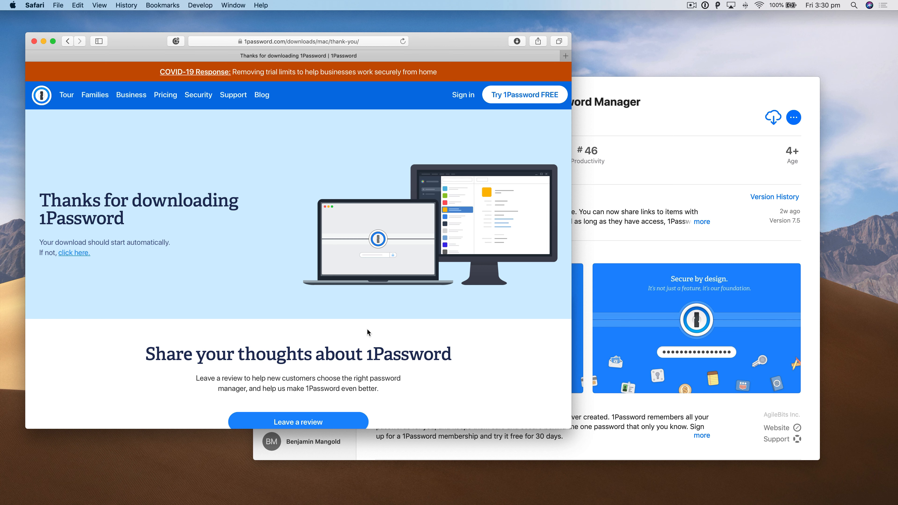
Step: Reveal the downloaded 1Password-7.5.pkg in Finder's Downloads folder and launch its installer
{"action": "left_click", "coordinate": [517, 41]}
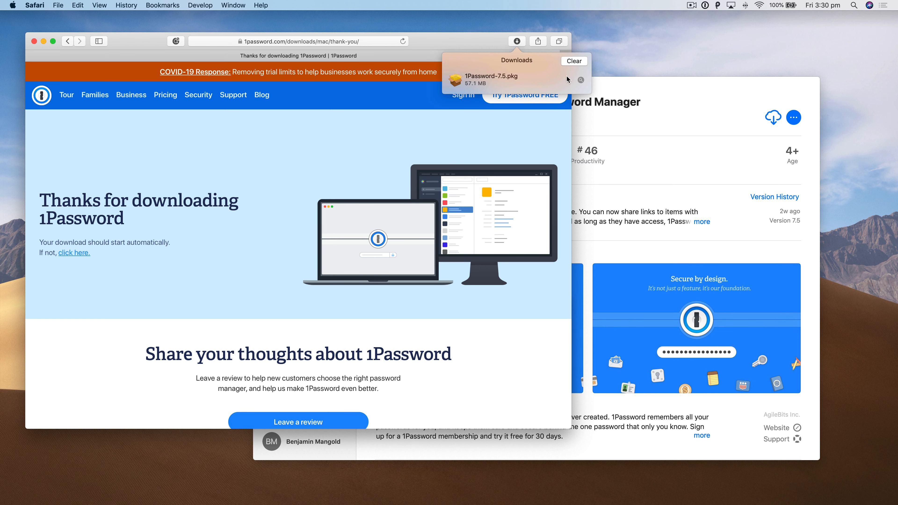
{"action": "left_click", "coordinate": [581, 80]}
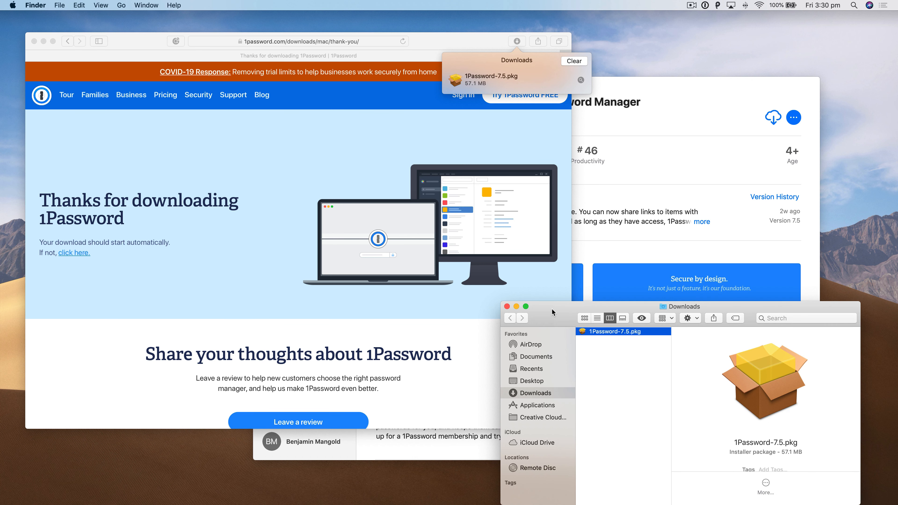
{"action": "left_click_drag", "start_coordinate": [552, 311], "coordinate": [474, 174]}
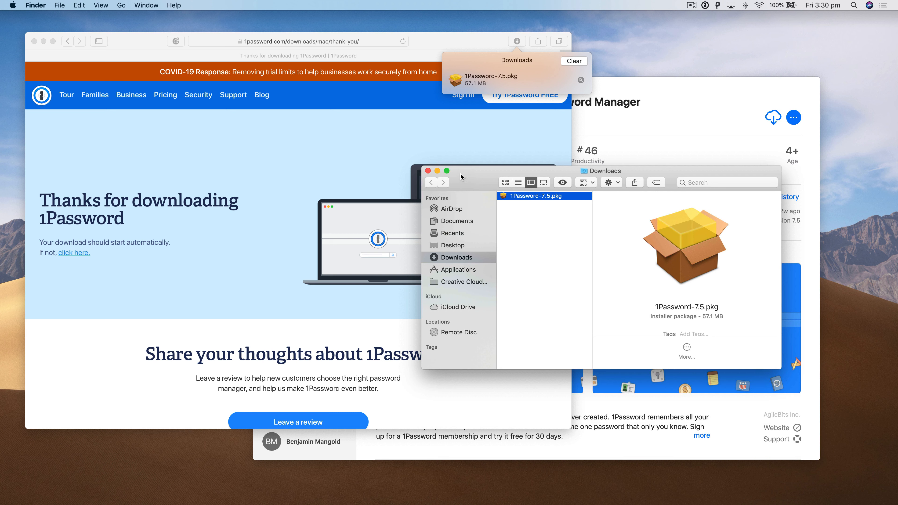
{"action": "double_click", "coordinate": [530, 196]}
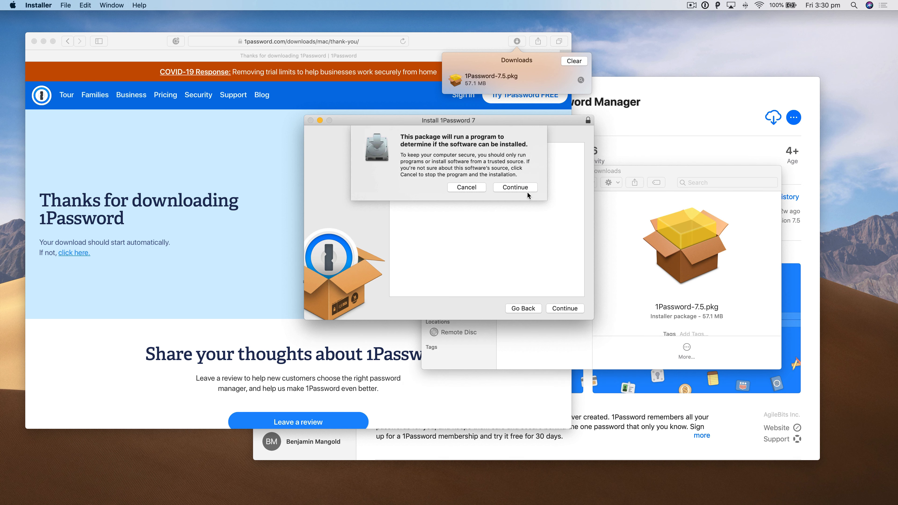
Step: Run the 1Password 7 installation, quitting 1Password mini when the installer asks
{"action": "left_click", "coordinate": [524, 189]}
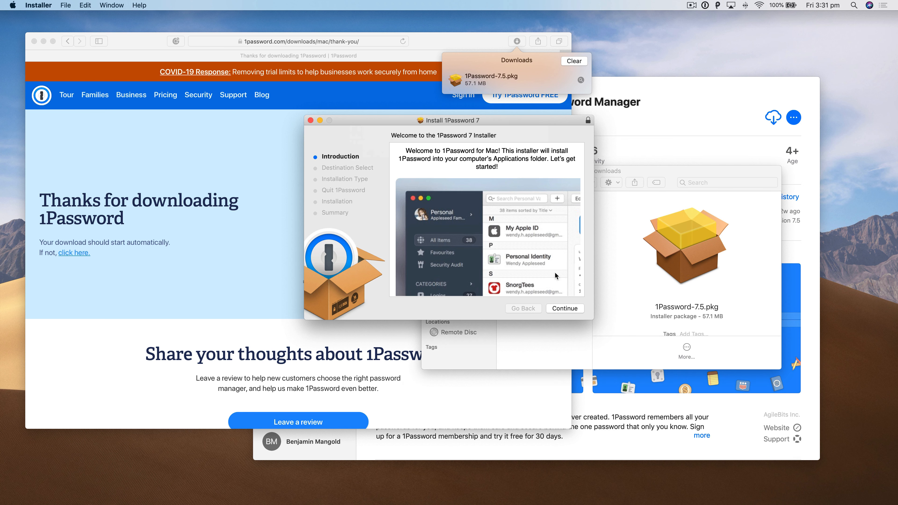
{"action": "left_click", "coordinate": [579, 311]}
{"action": "left_click", "coordinate": [568, 308]}
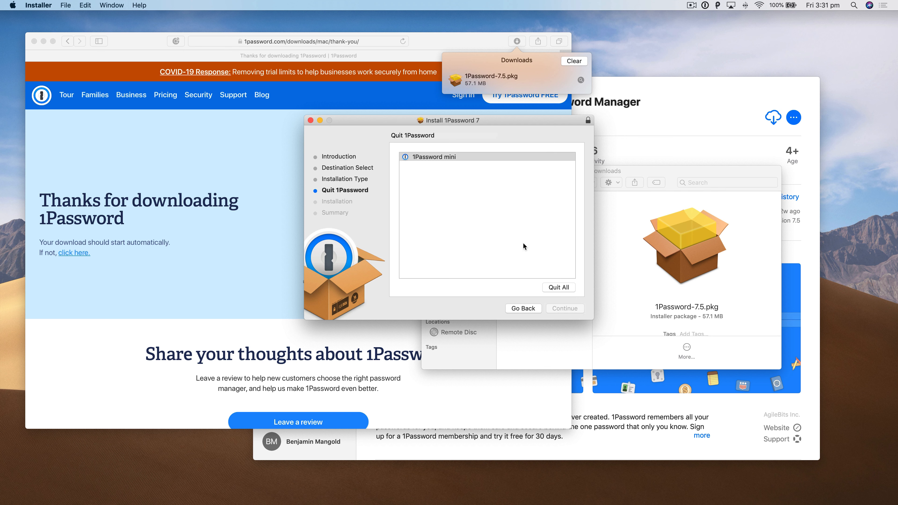
{"action": "left_click", "coordinate": [473, 161]}
{"action": "left_click", "coordinate": [561, 288]}
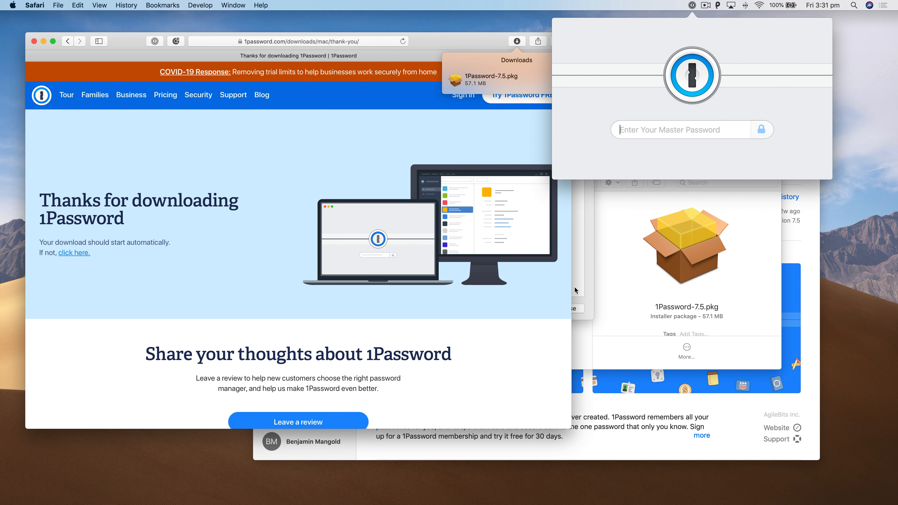
Step: Close the finished installer, move the package to the Trash, and clear it from Safari's downloads
{"action": "left_click", "coordinate": [576, 287]}
{"action": "left_click", "coordinate": [574, 309]}
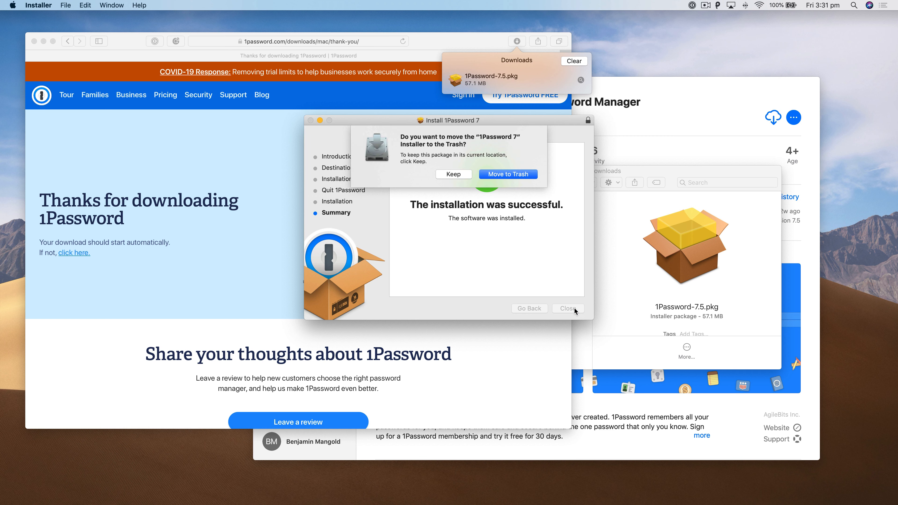
{"action": "left_click", "coordinate": [501, 175]}
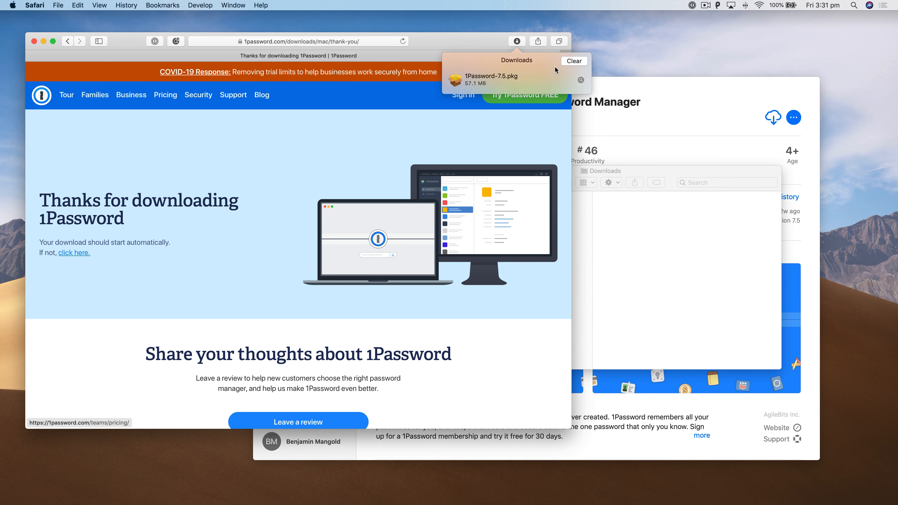
{"action": "left_click", "coordinate": [562, 59]}
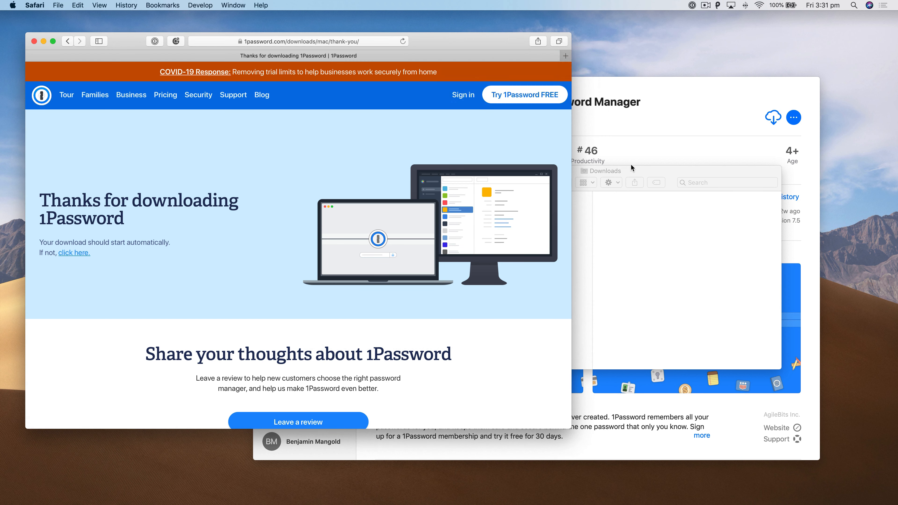
Step: Launch the newly installed 1Password 7 from Finder's Applications folder
{"action": "left_click", "coordinate": [669, 170]}
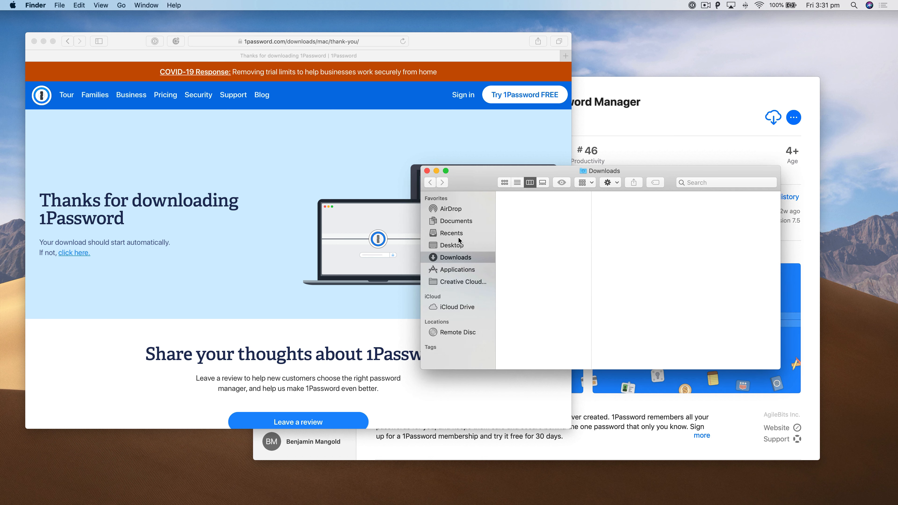
{"action": "left_click", "coordinate": [457, 270]}
{"action": "left_click", "coordinate": [534, 204]}
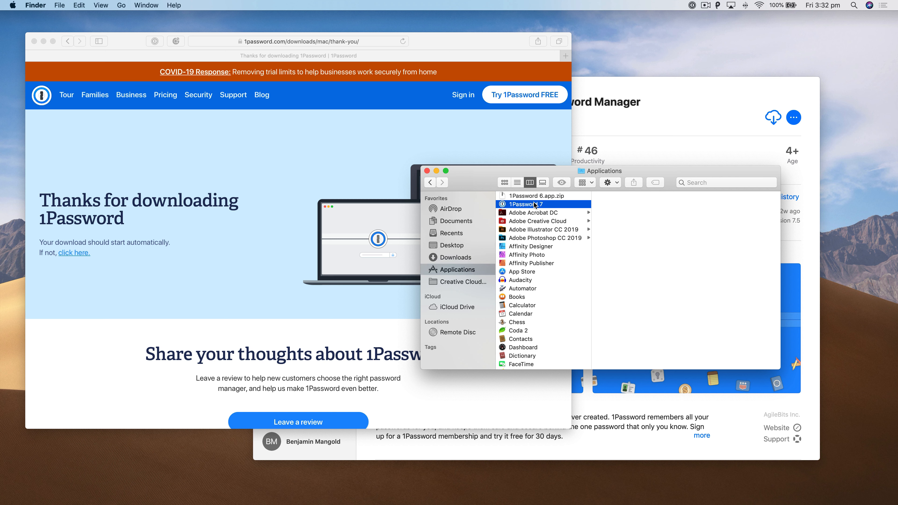
{"action": "left_click", "coordinate": [571, 196]}
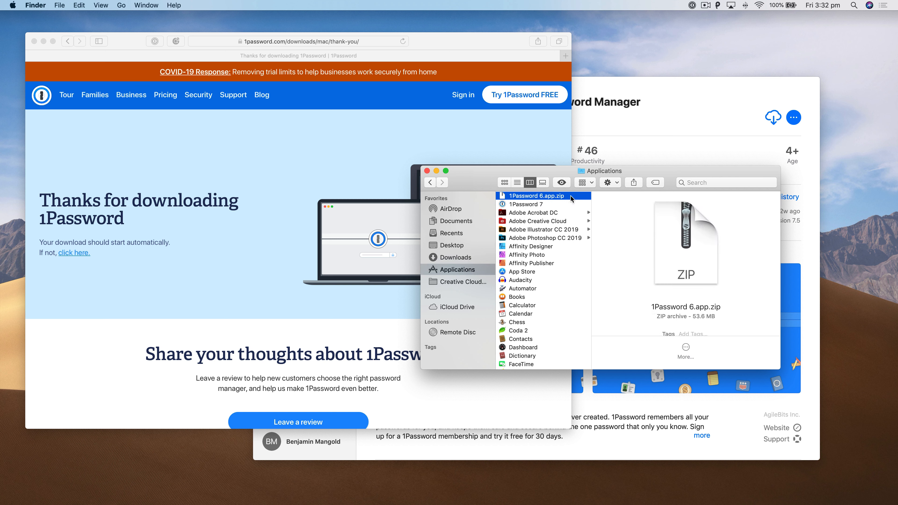
{"action": "left_click", "coordinate": [548, 207]}
{"action": "double_click", "coordinate": [525, 207]}
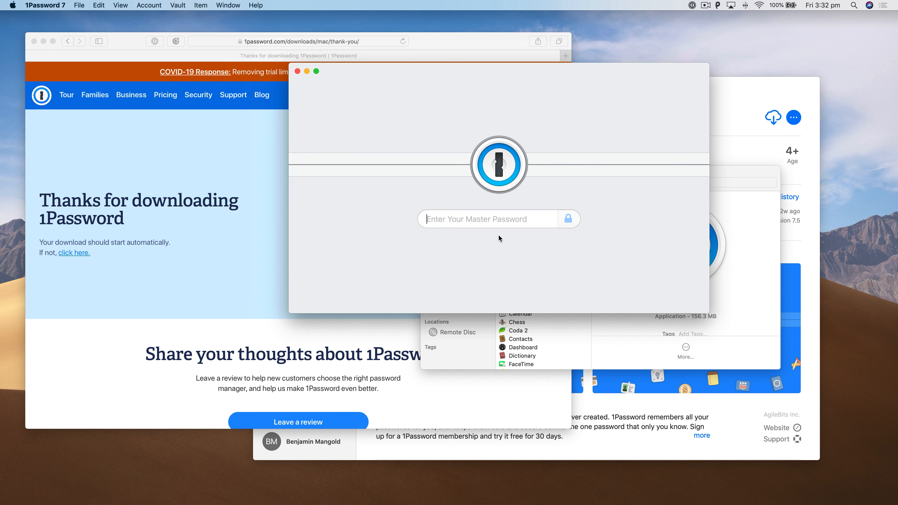
Step: Unlock 1Password 7 with the master password to show the Primary vault's 1,041 items
{"action": "type", "text": "********"}
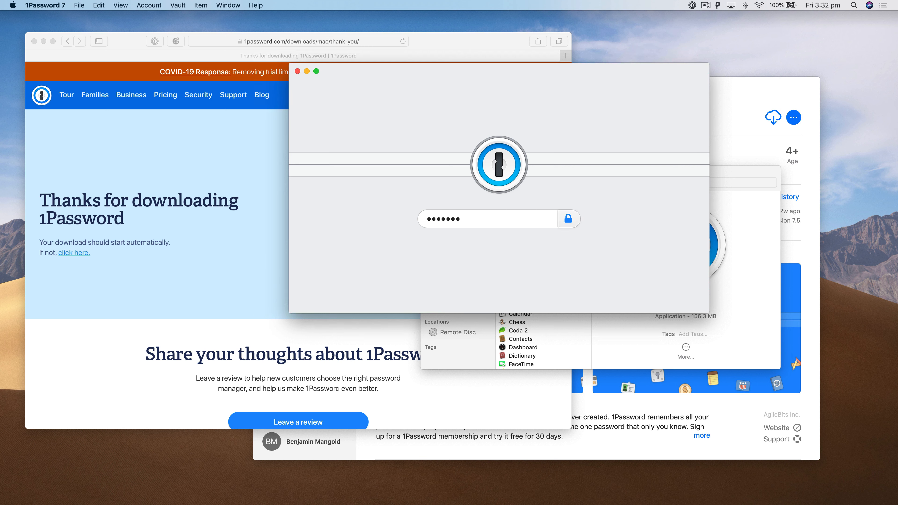
{"action": "key", "text": "Return"}
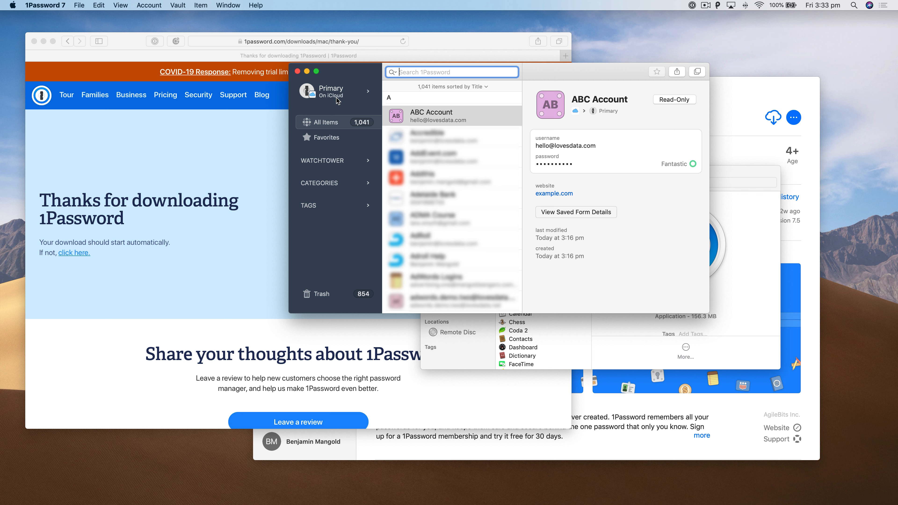
{"action": "left_click", "coordinate": [56, 7]}
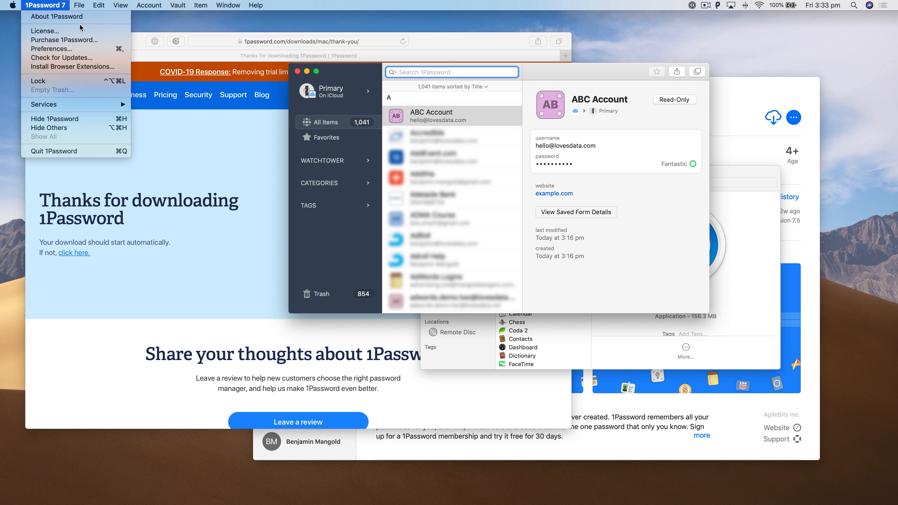
Step: Choose Purchase 1Password… to show the $2.99/month membership welcome offer
{"action": "left_click", "coordinate": [88, 39]}
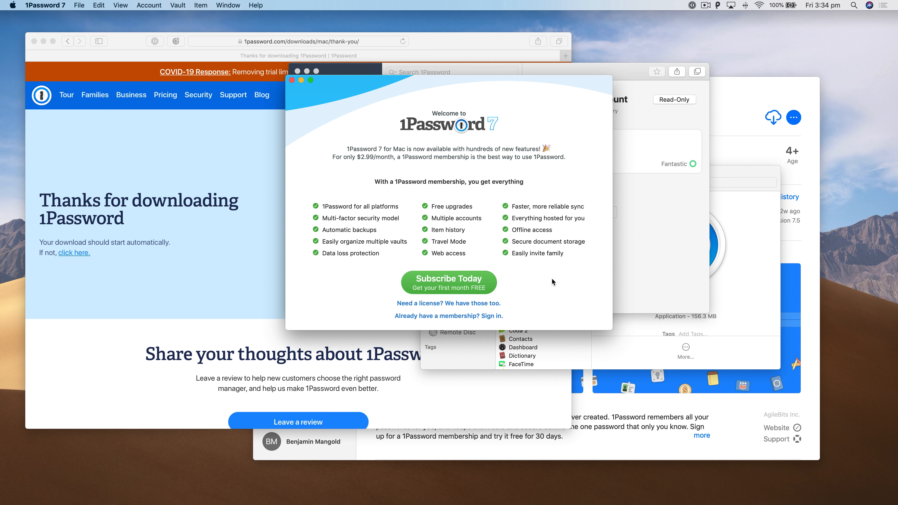
Step: Subscribe and create an account with the user's e-mail, the emailed 6-digit code, and their full name
{"action": "left_click", "coordinate": [488, 283]}
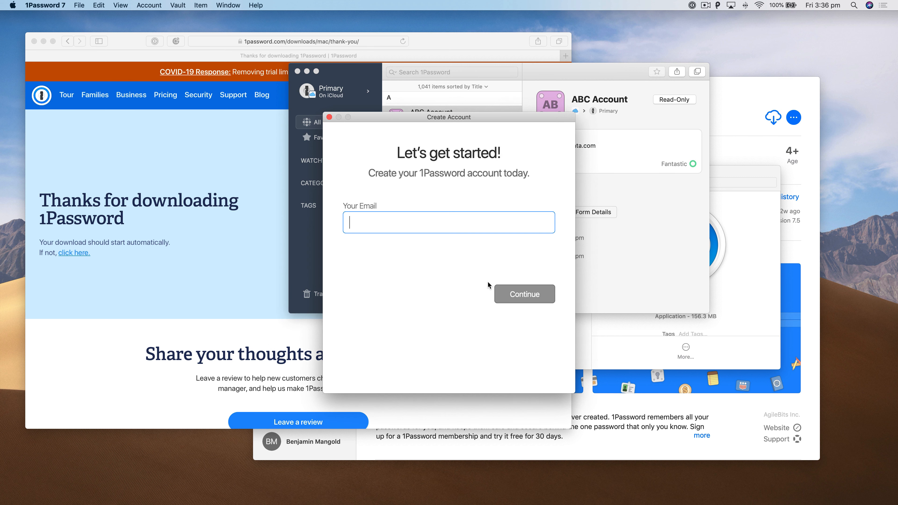
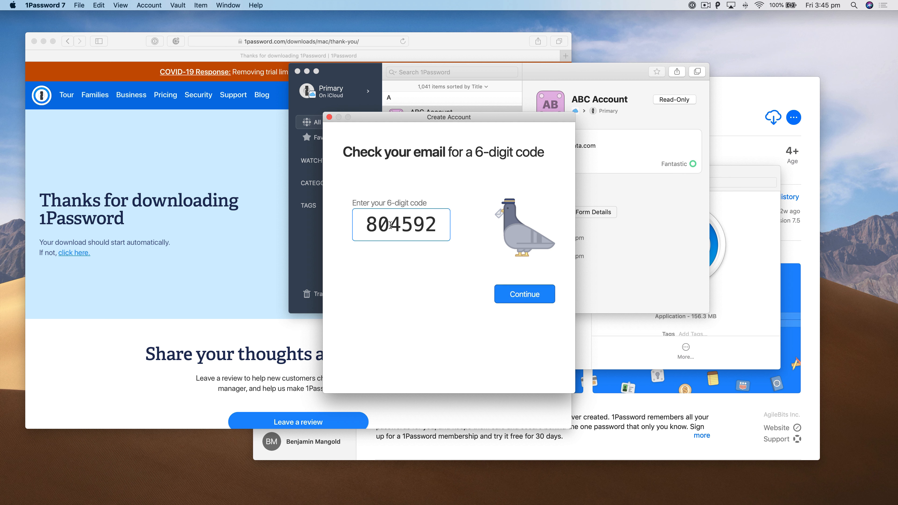
{"action": "left_click", "coordinate": [549, 300]}
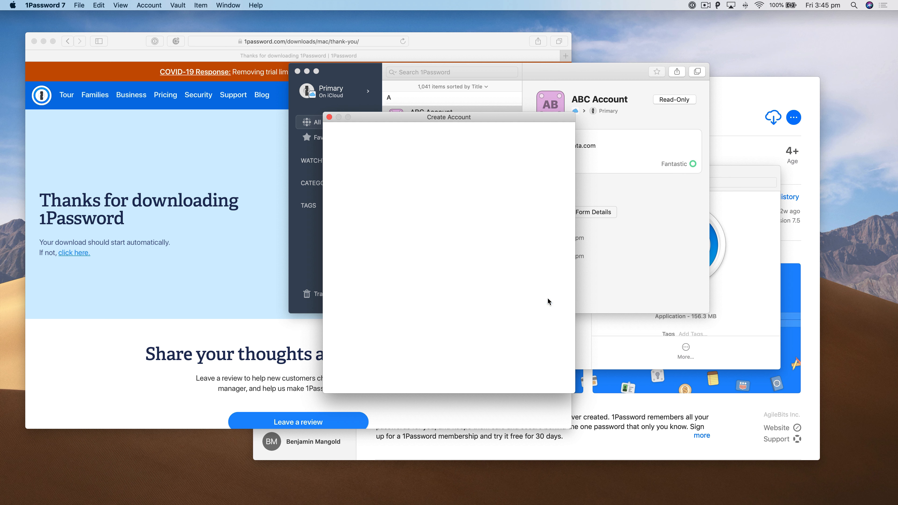
{"action": "type", "text": "B"}
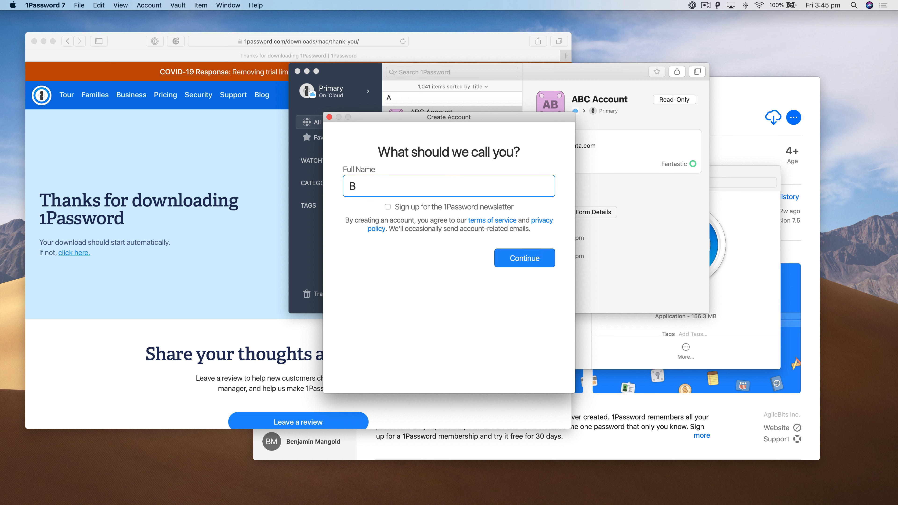
{"action": "type", "text": "enjamin"}
{"action": "left_click", "coordinate": [549, 254]}
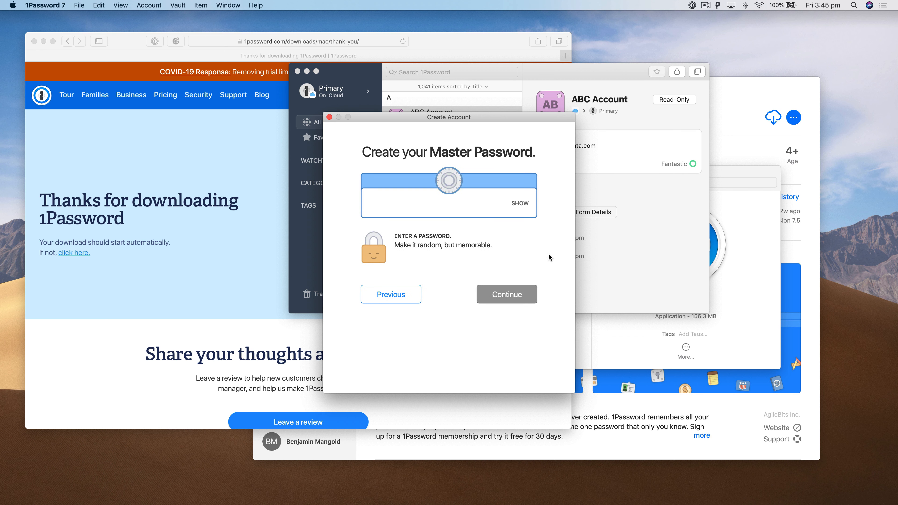
Step: Enter a new Master Password and retype it to confirm, completing account creation
{"action": "type", "text": "•"}
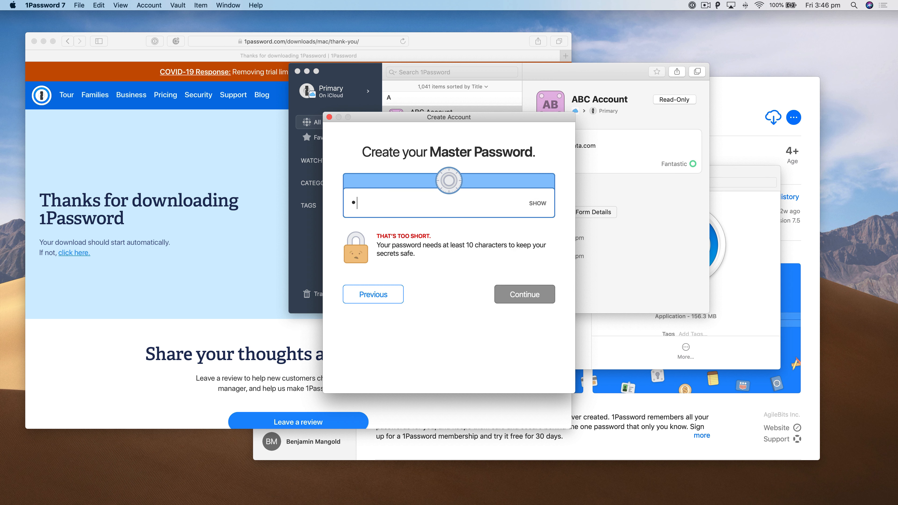
{"action": "type", "text": "••••••••••"}
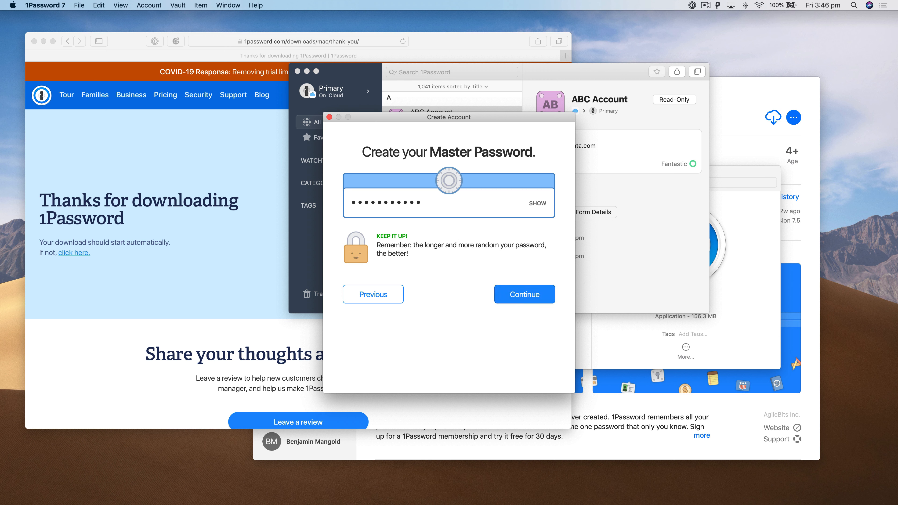
{"action": "left_click", "coordinate": [548, 300]}
{"action": "type", "text": "••"}
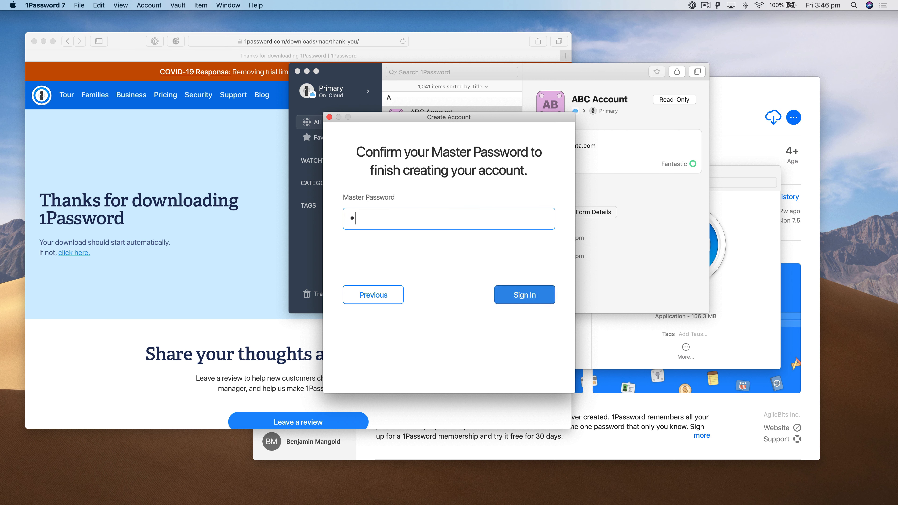
{"action": "type", "text": "•••••••••"}
{"action": "left_click", "coordinate": [544, 298]}
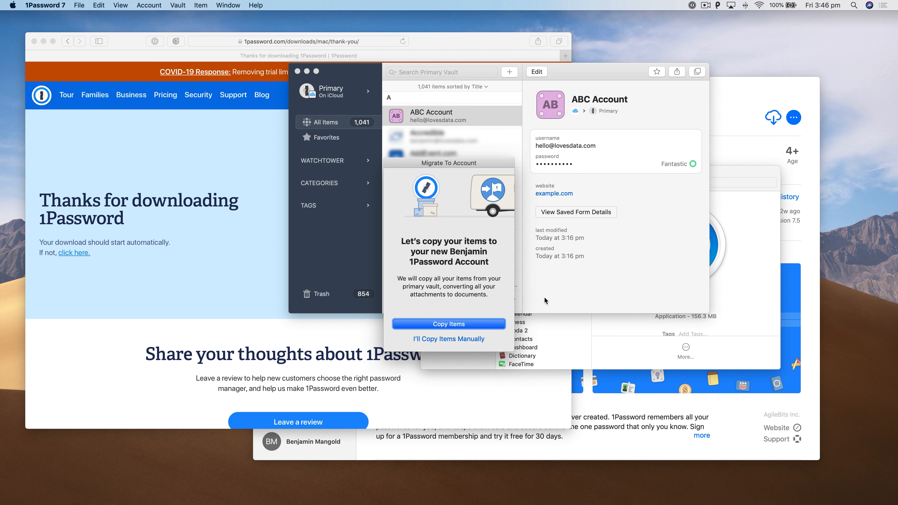
Step: Copy the Primary items into the new Personal vault, open it, then return to Safari's thank-you page
{"action": "left_click", "coordinate": [483, 326]}
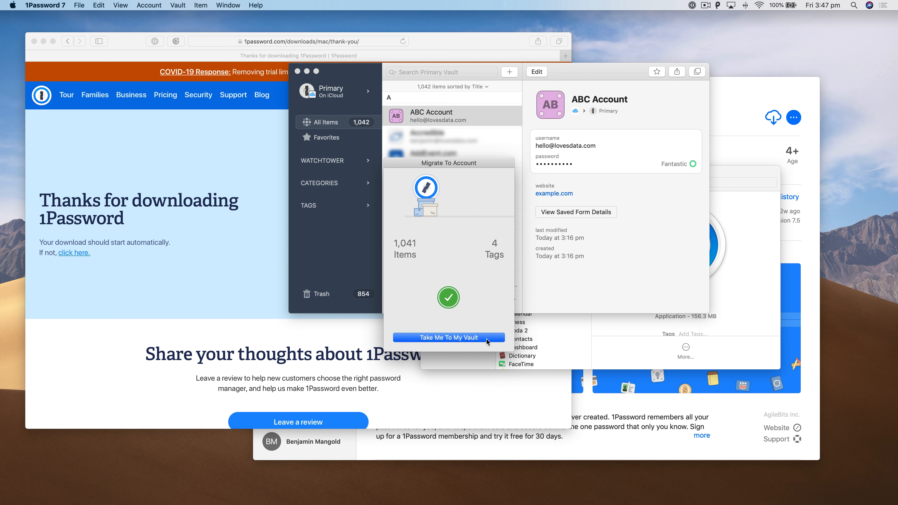
{"action": "left_click", "coordinate": [487, 338]}
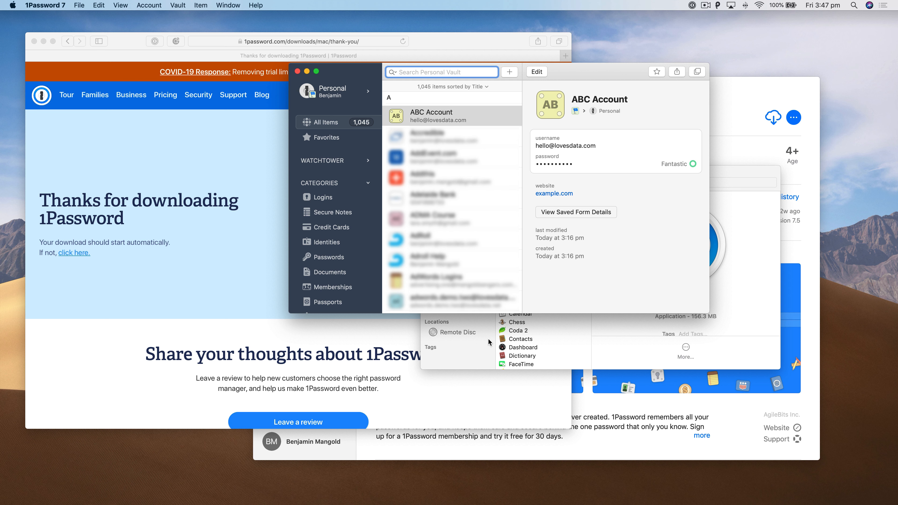
{"action": "left_click", "coordinate": [398, 335]}
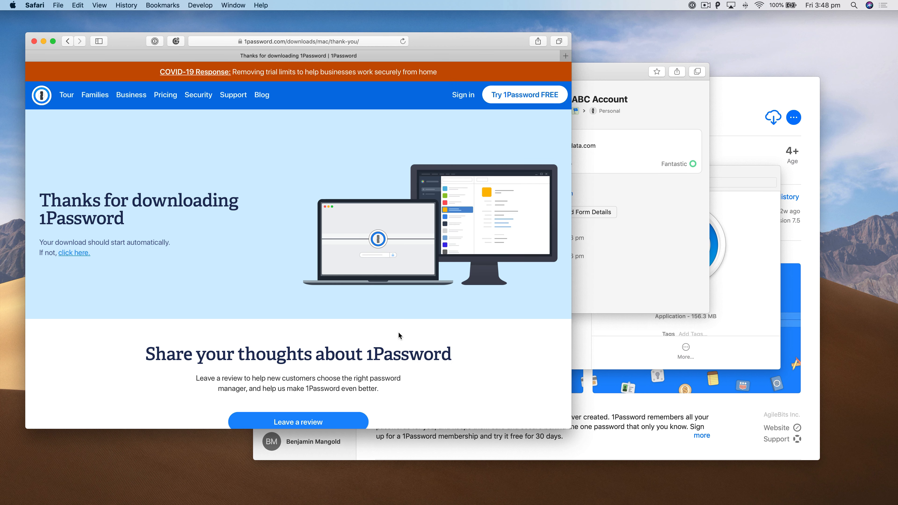
Step: Sign in on my.1password.com with the account email, the pasted Secret Key and the Master Password
{"action": "left_click", "coordinate": [457, 95]}
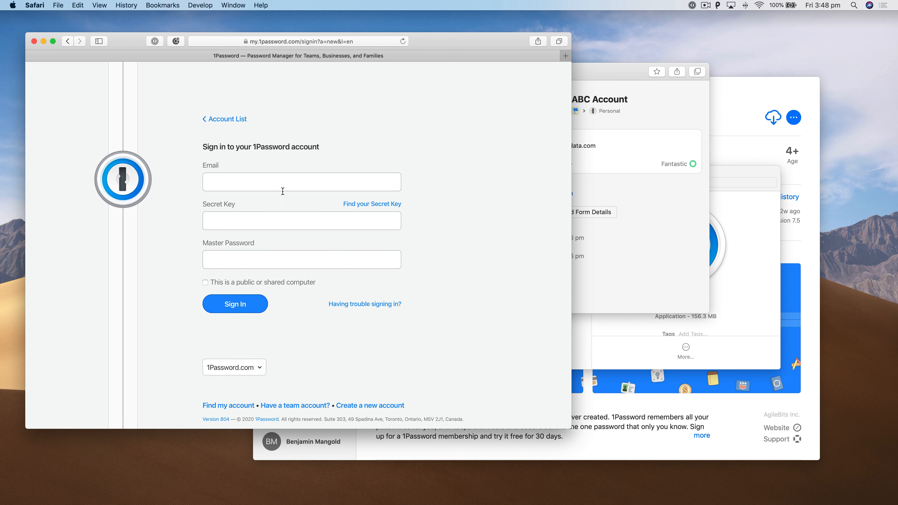
{"action": "left_click", "coordinate": [286, 186]}
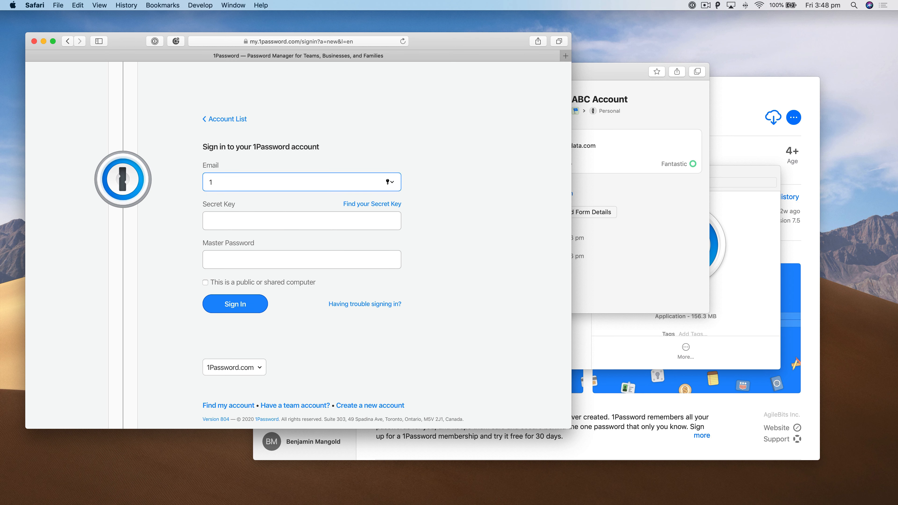
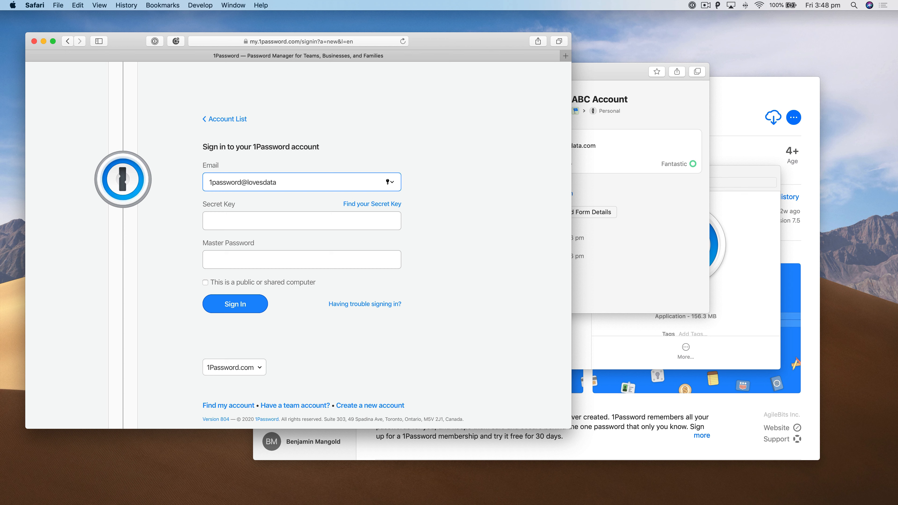
{"action": "key", "text": "Tab"}
{"action": "key", "text": "super+v"}
{"action": "key", "text": "Tab"}
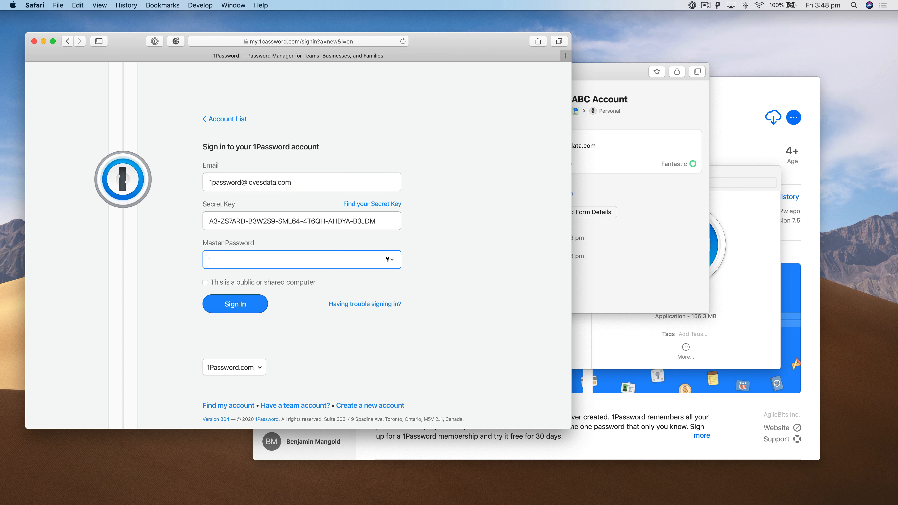
{"action": "type", "text": "••••••••••••"}
{"action": "left_click", "coordinate": [250, 307]}
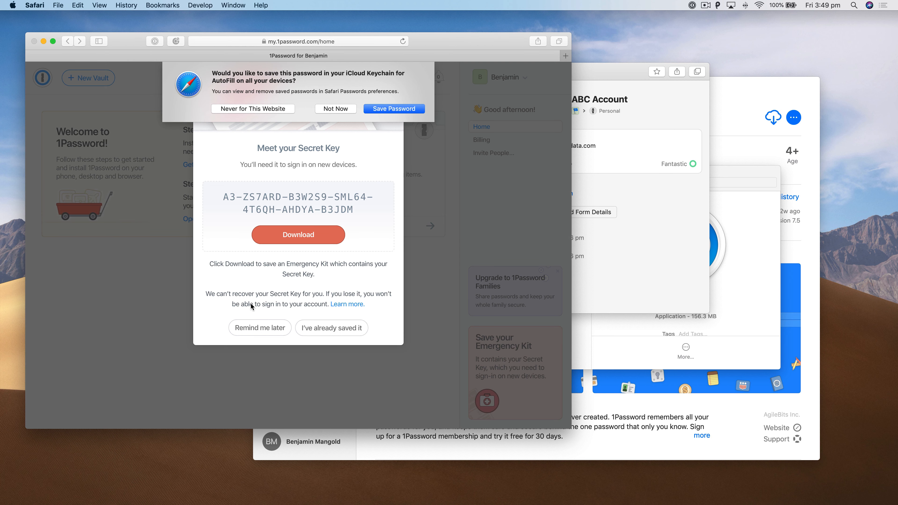
Step: Decline Safari's password save, then download the Emergency Kit PDF and dismiss the safety notice
{"action": "left_click", "coordinate": [350, 111]}
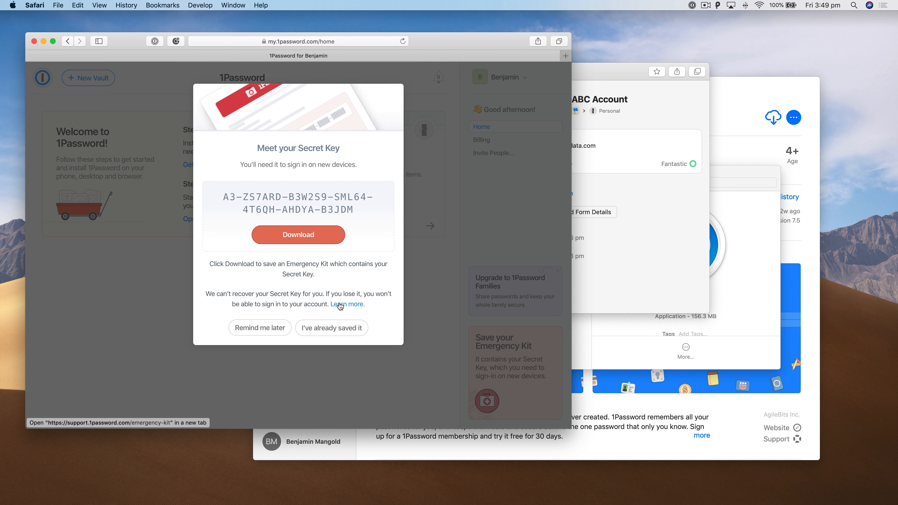
{"action": "left_click", "coordinate": [311, 236]}
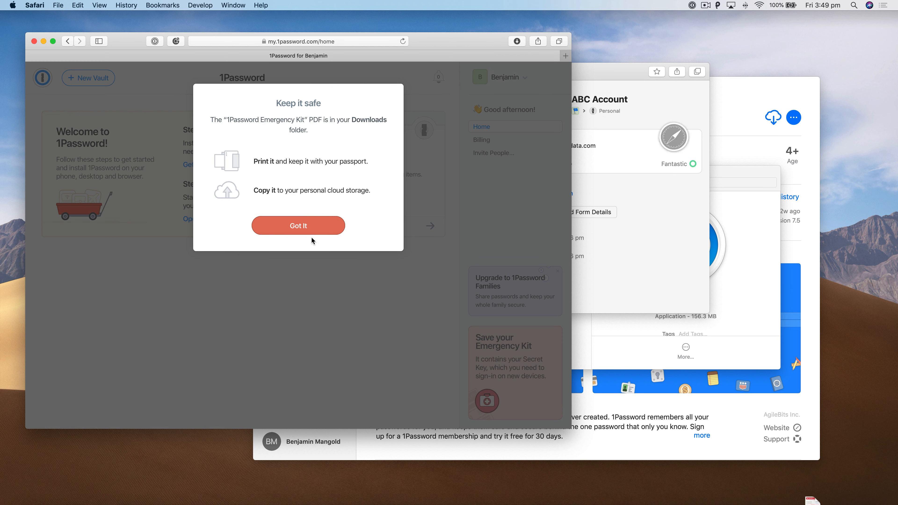
{"action": "left_click", "coordinate": [313, 232]}
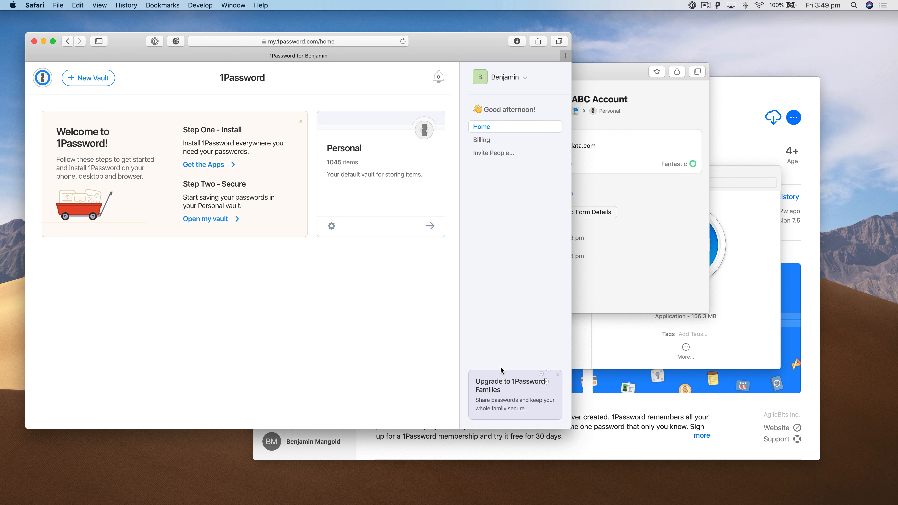
Step: Show the Families ($4.99/month) and Teams ($3.99/member) upgrade offers from the sidebar card
{"action": "left_click", "coordinate": [504, 388]}
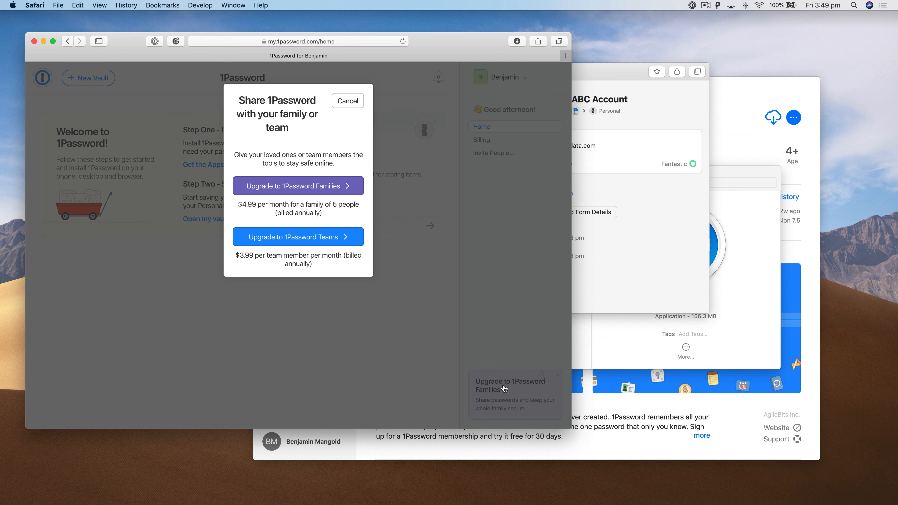